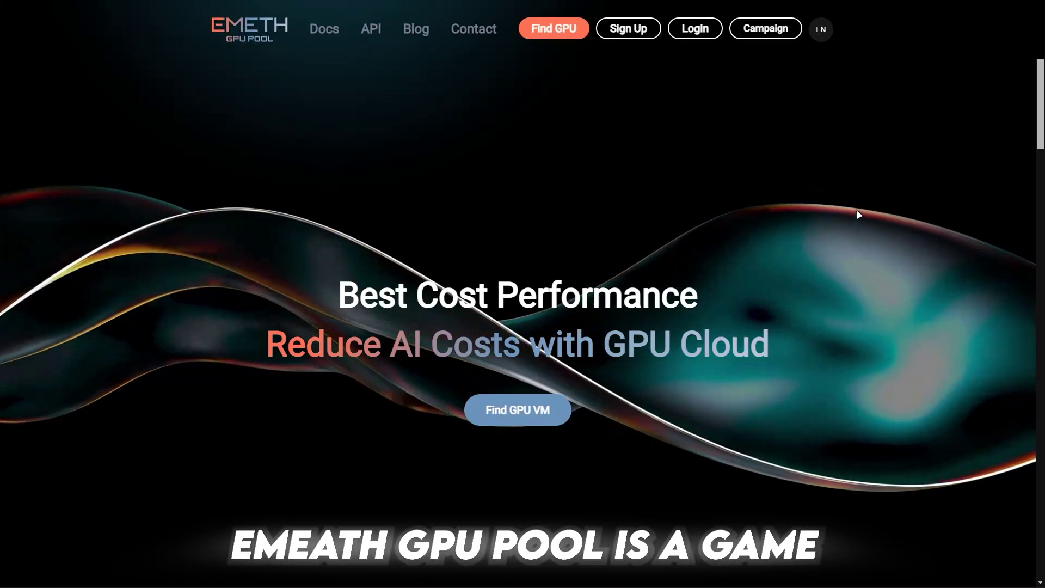
scroll(857, 210, "down", 2)
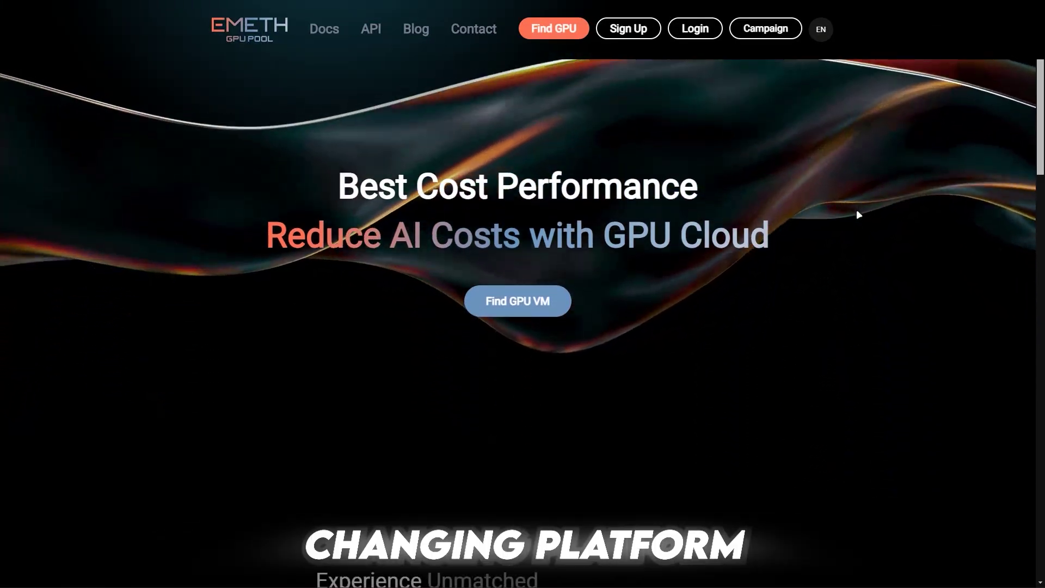
scroll(858, 210, "down", 2)
scroll(858, 210, "down", 1)
scroll(857, 214, "down", 2)
scroll(858, 213, "down", 2)
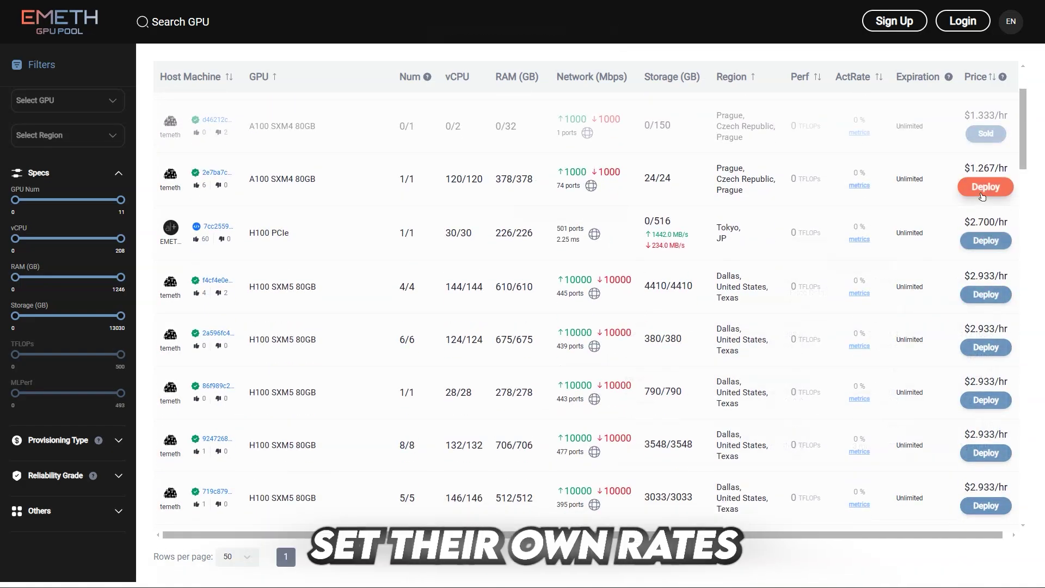
scroll(776, 269, "down", 1)
scroll(350, 327, "down", 1)
scroll(310, 335, "down", 3)
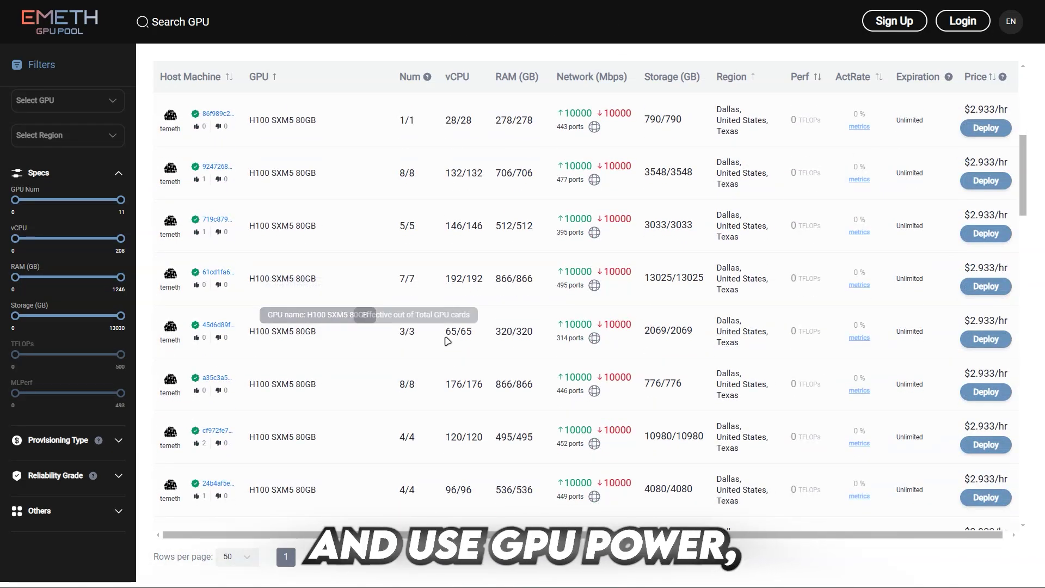
scroll(985, 448, "down", 3)
scroll(736, 409, "down", 1)
scroll(711, 392, "down", 2)
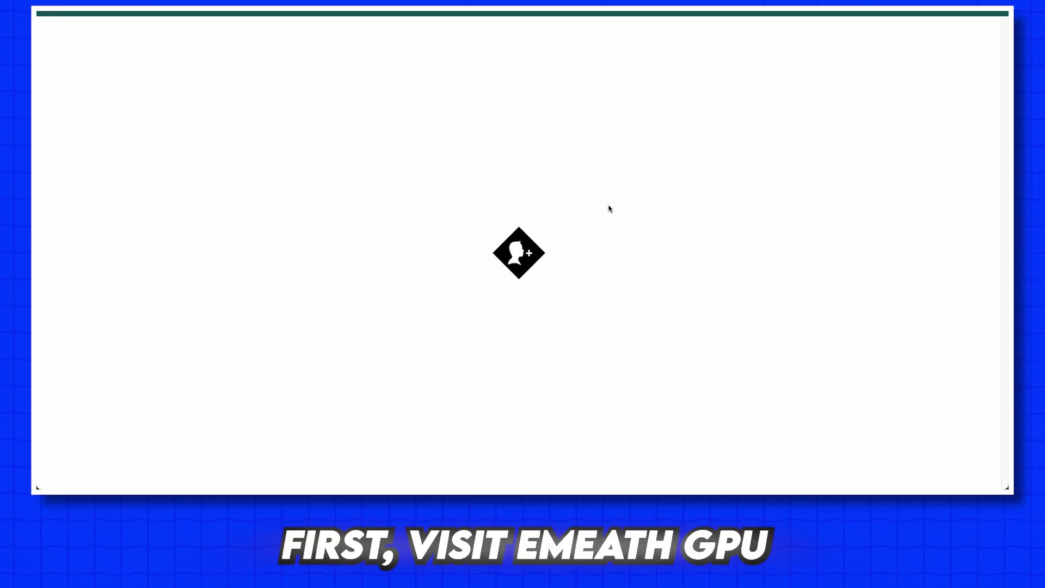
Sign in and sort the GPU listings by price, cheapest first.
left_click(518, 307)
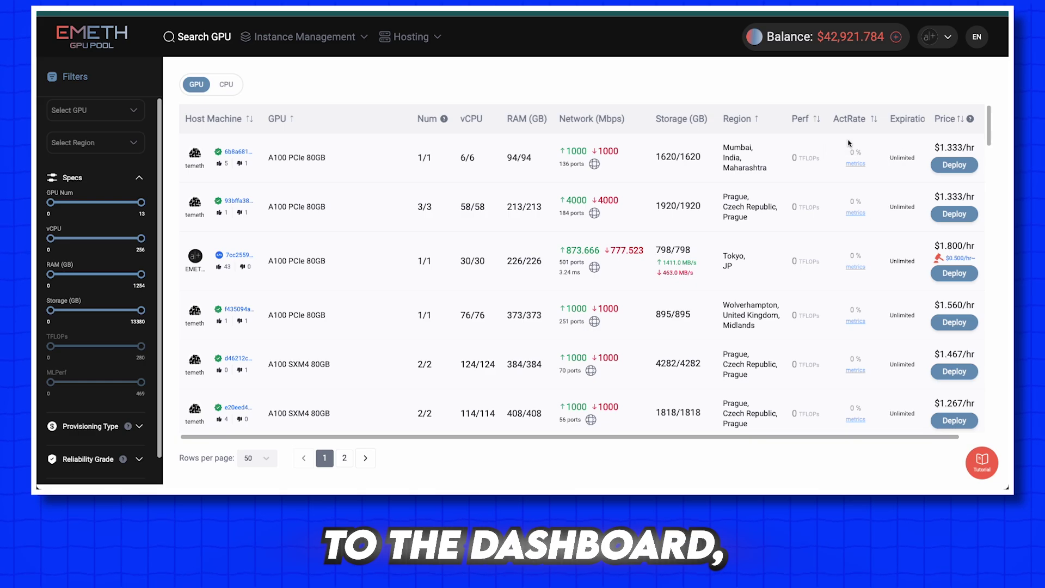
left_click(947, 118)
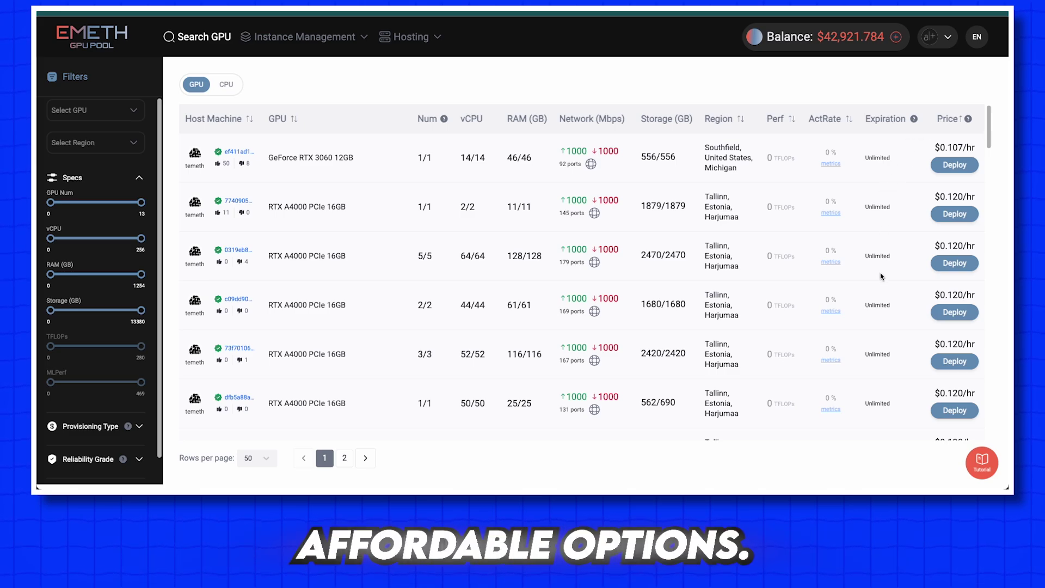
Browse the GPU and region filters, then deploy the two-card RTX A4000 machine in Tallinn.
left_click(102, 120)
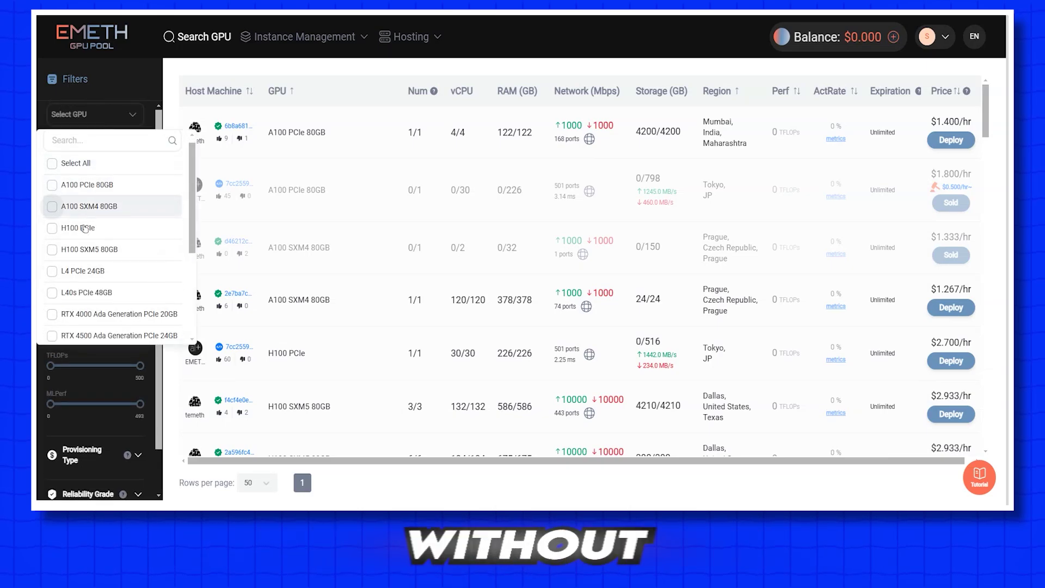
scroll(84, 229, "down", 3)
left_click(107, 96)
left_click(93, 153)
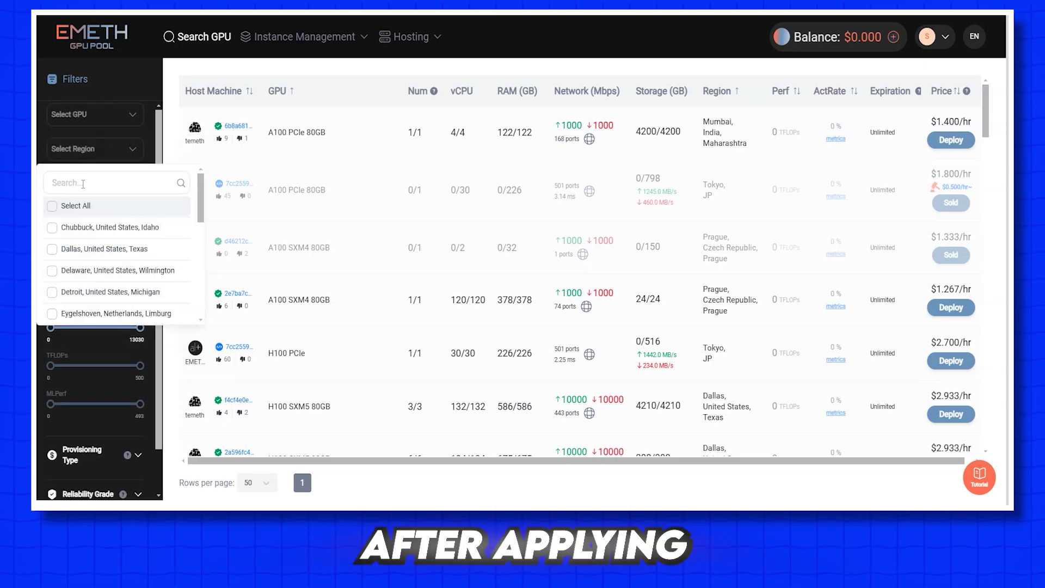
scroll(98, 245, "down", 2)
scroll(98, 245, "down", 2)
scroll(98, 246, "down", 2)
left_click(104, 147)
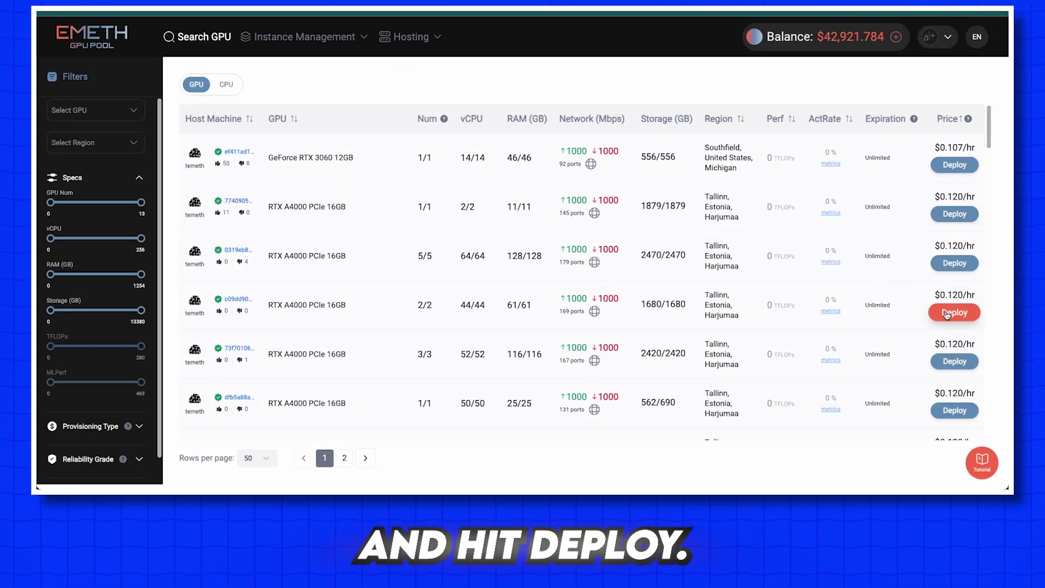
left_click(953, 313)
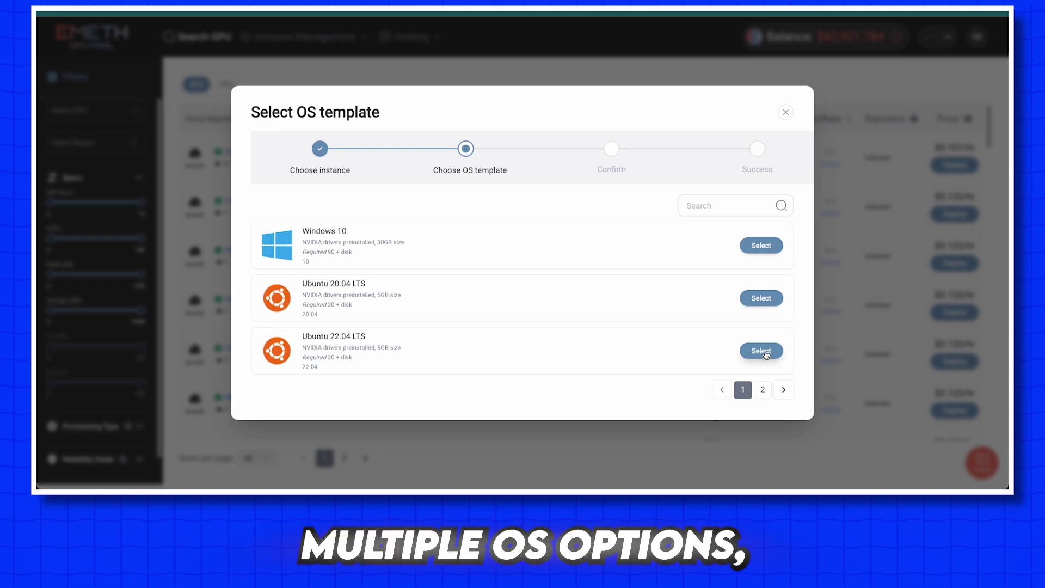
Choose Ubuntu 22.04 LTS as the operating system template.
left_click(786, 389)
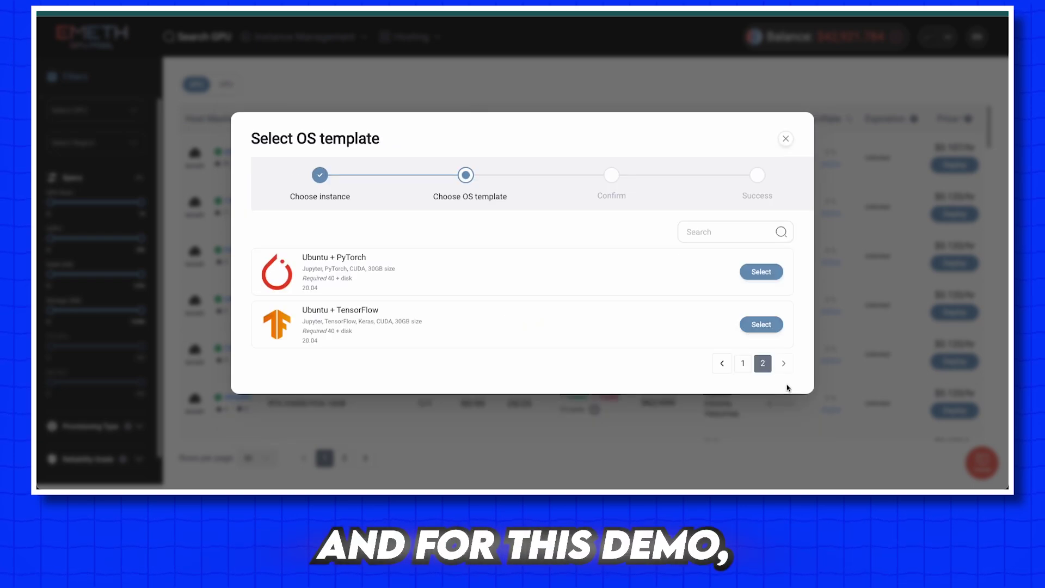
left_click(721, 365)
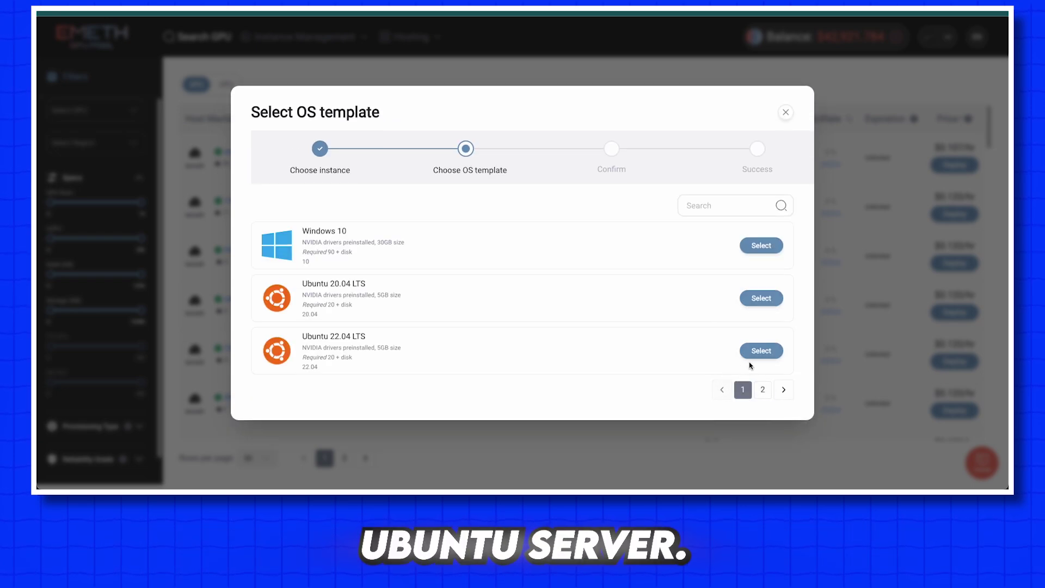
left_click(760, 352)
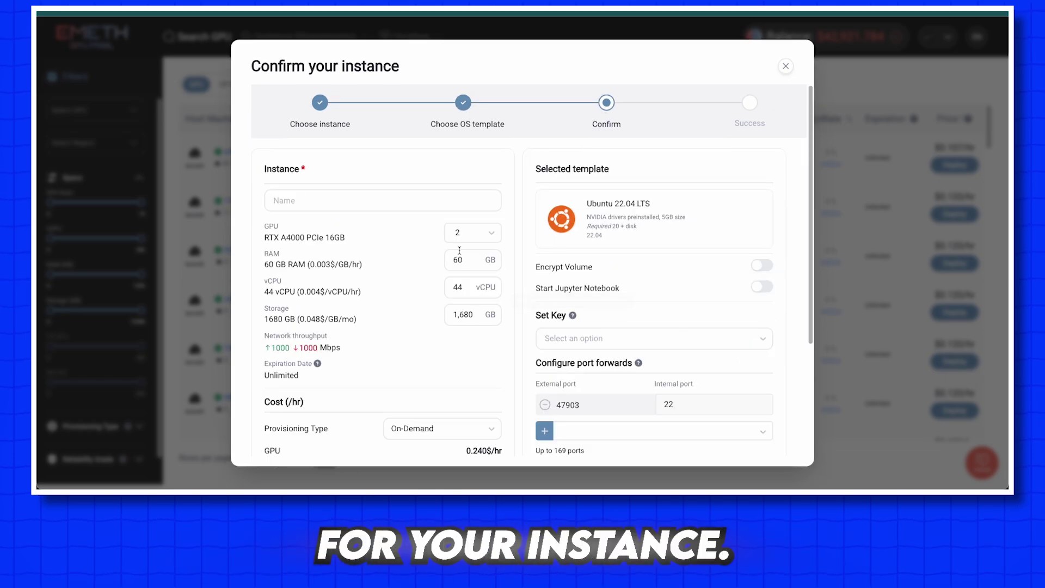
Name the instance test-ubuntu with 1 GPU, 8 GB RAM and 8 vCPUs.
left_click(364, 199)
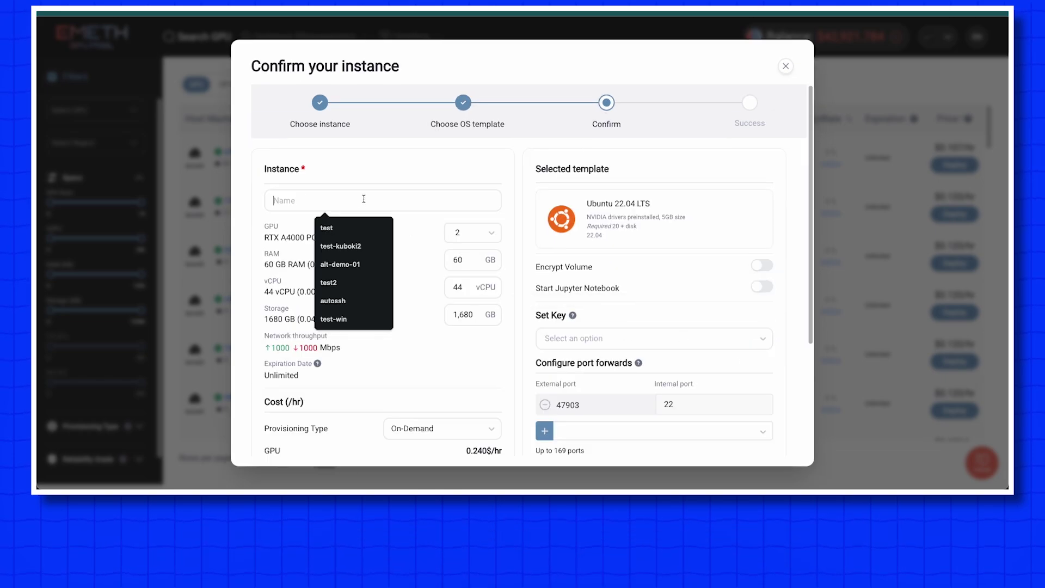
type("test-ubuntu")
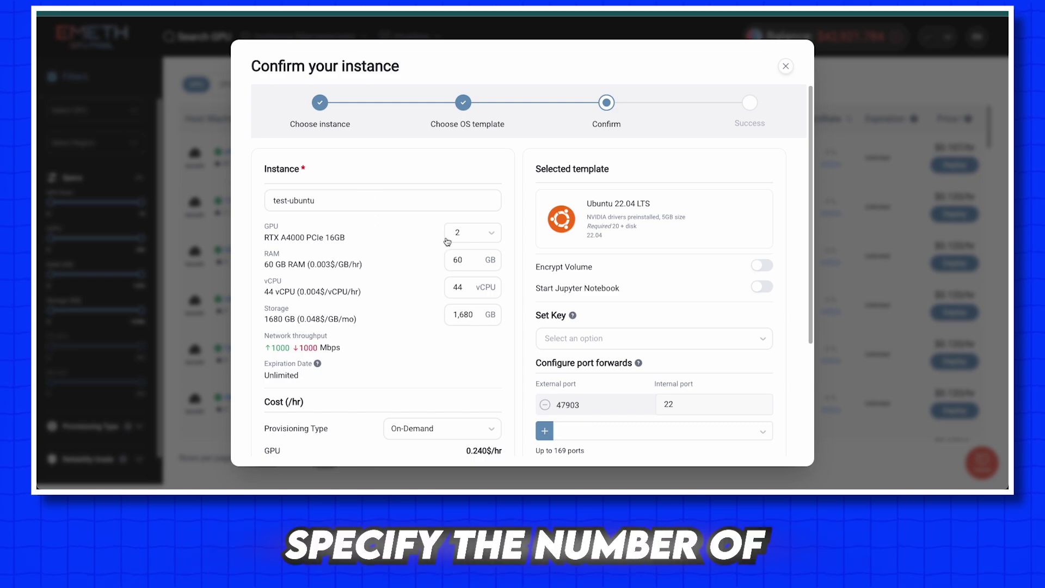
left_click(469, 236)
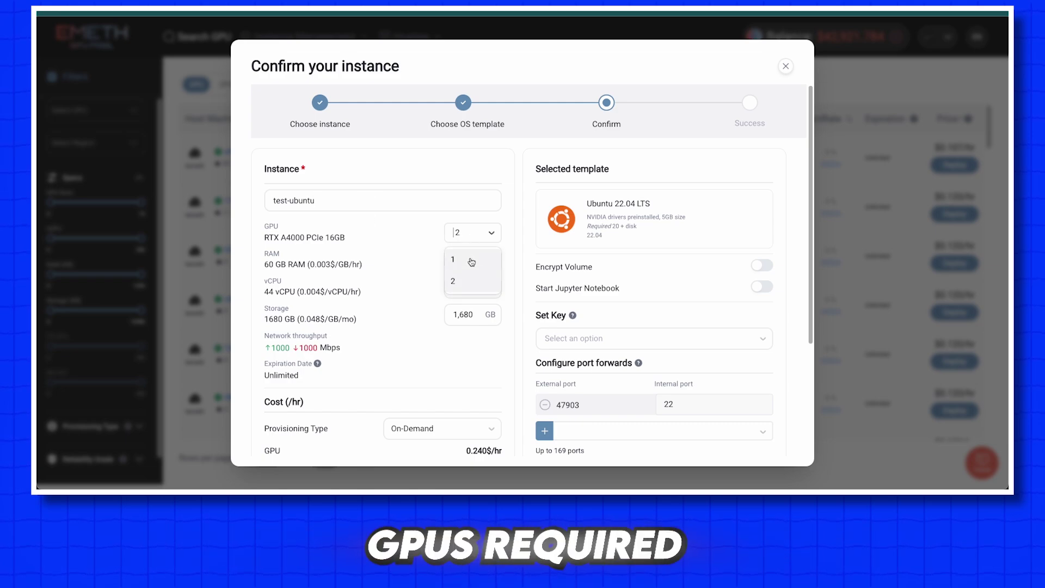
left_click(471, 261)
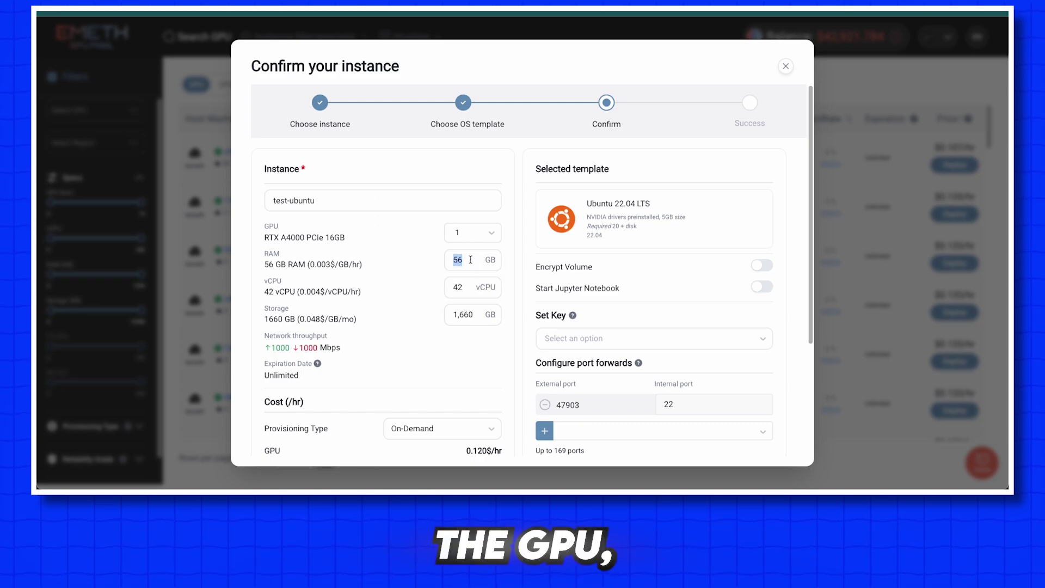
type("8")
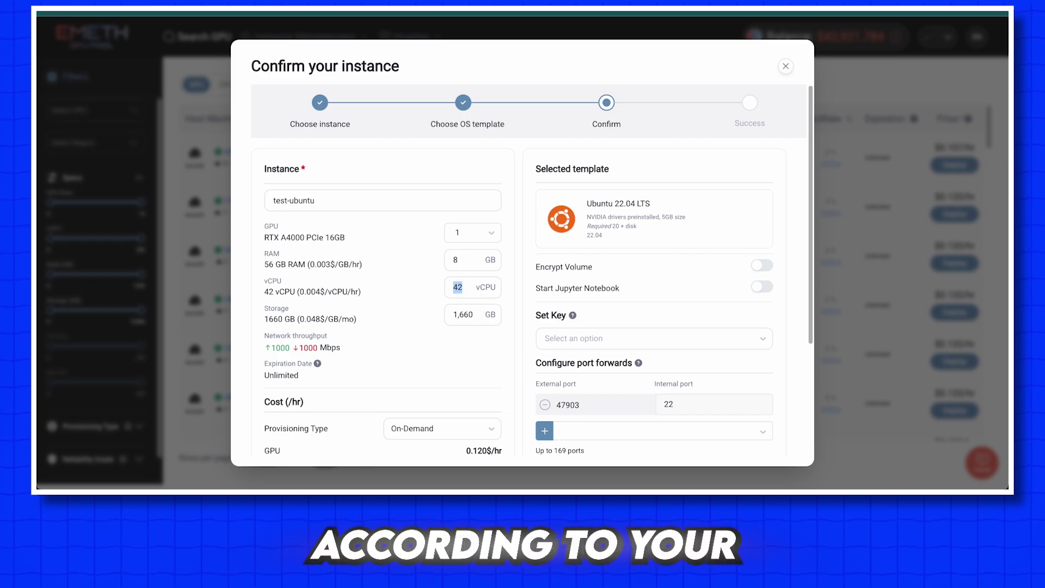
key("Tab")
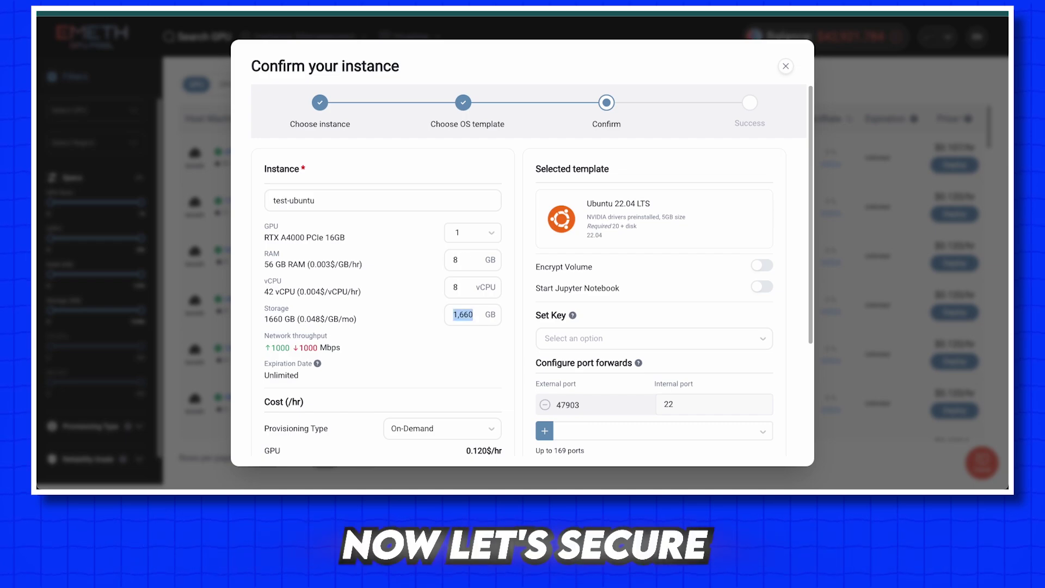
type("10")
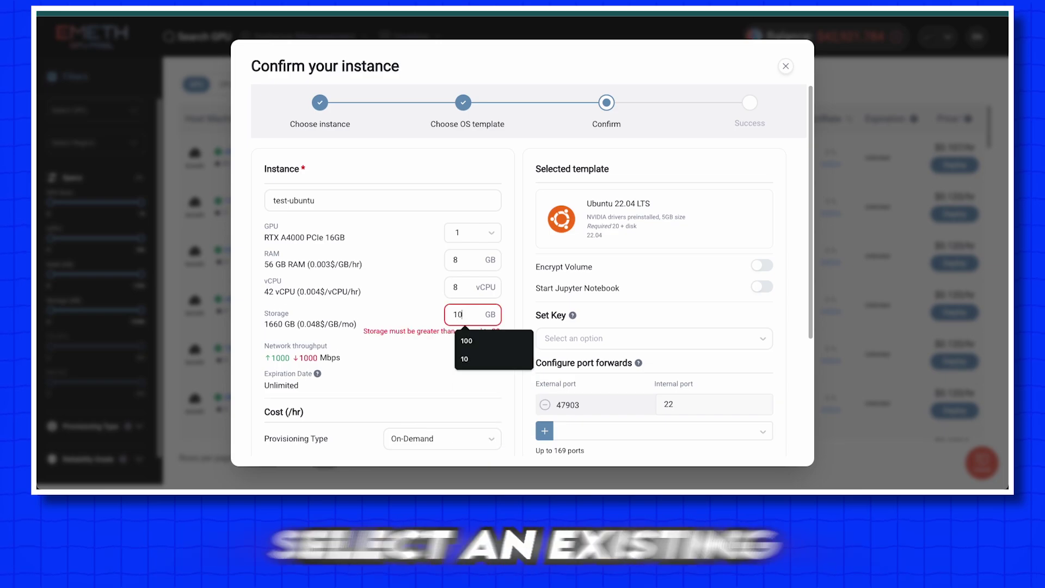
type("0")
scroll(472, 353, "down", 2)
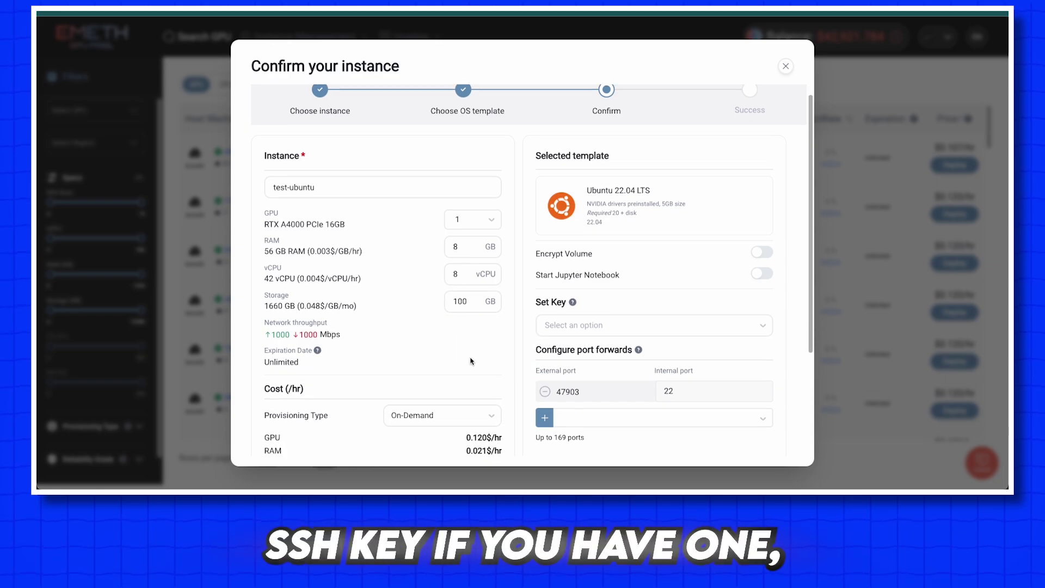
scroll(471, 369, "down", 1)
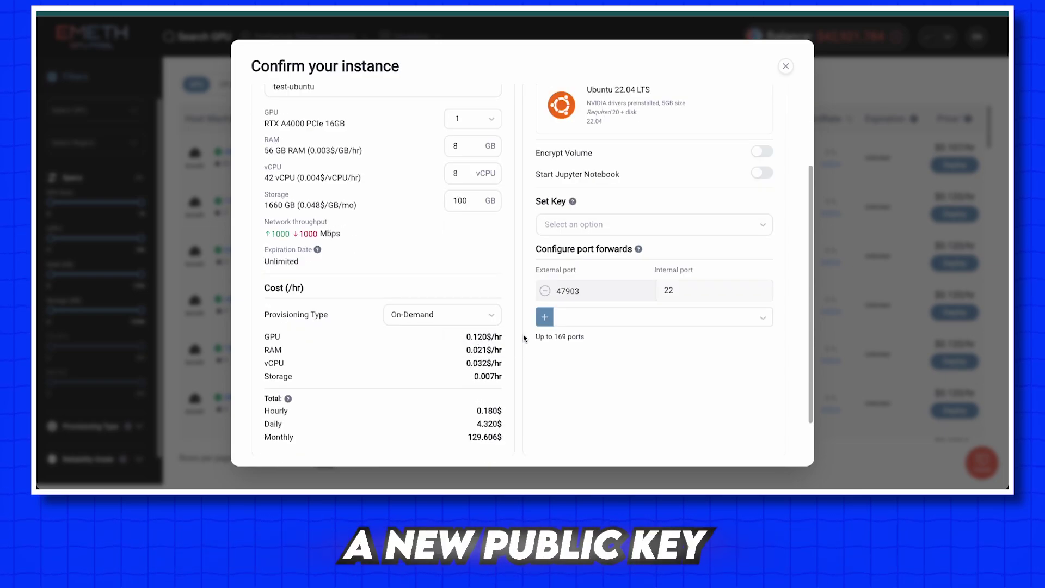
Rent test-ubuntu with an existing saved SSH key and go to Your Instances.
left_click(742, 226)
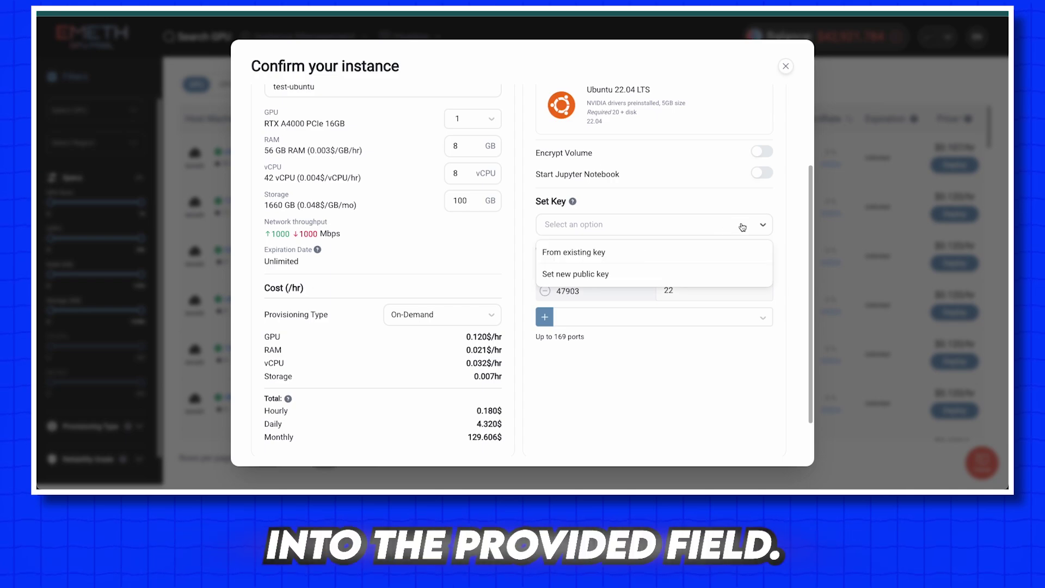
left_click(725, 254)
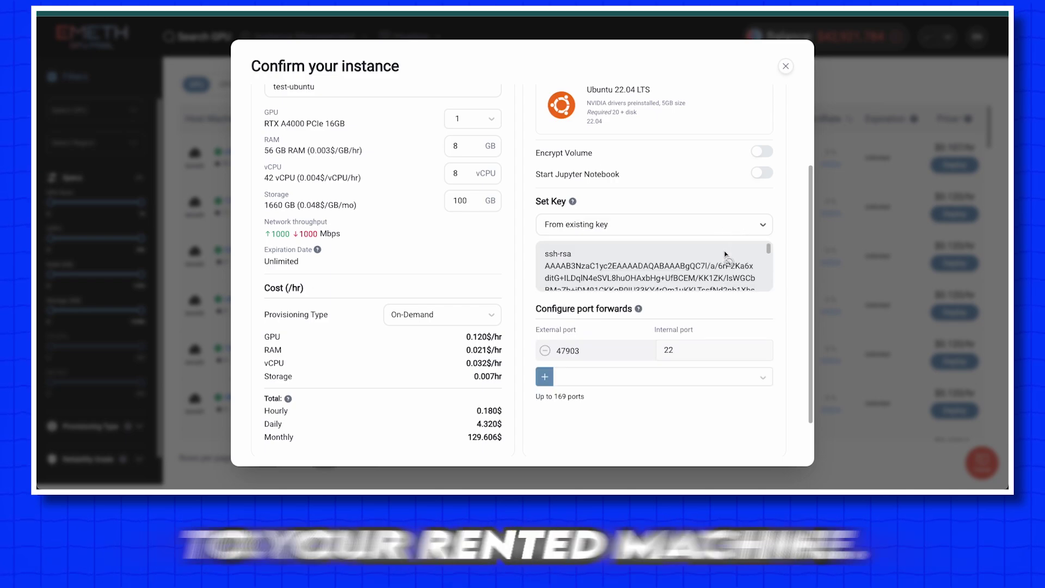
scroll(684, 392, "down", 1)
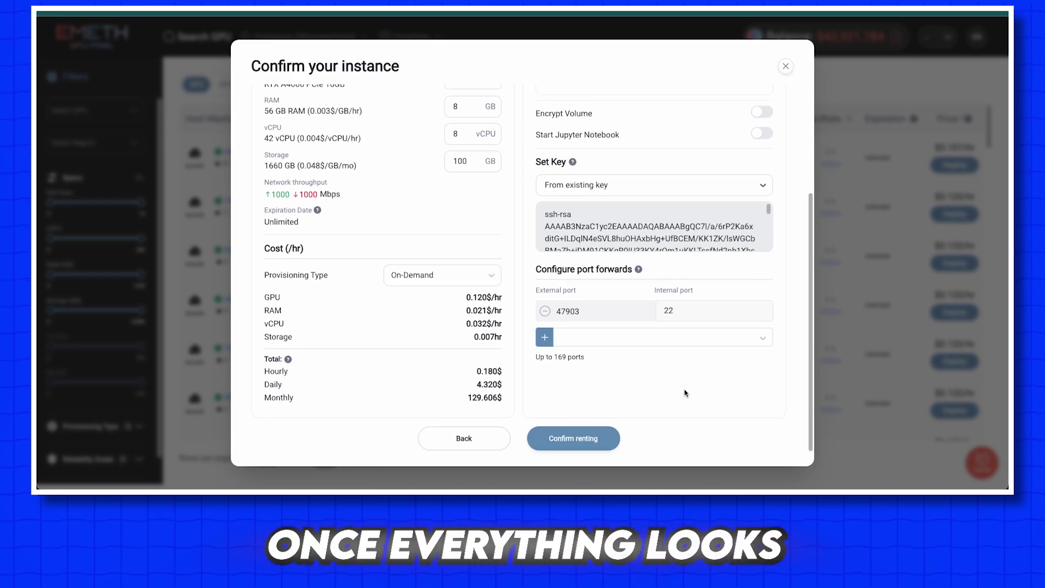
left_click(588, 444)
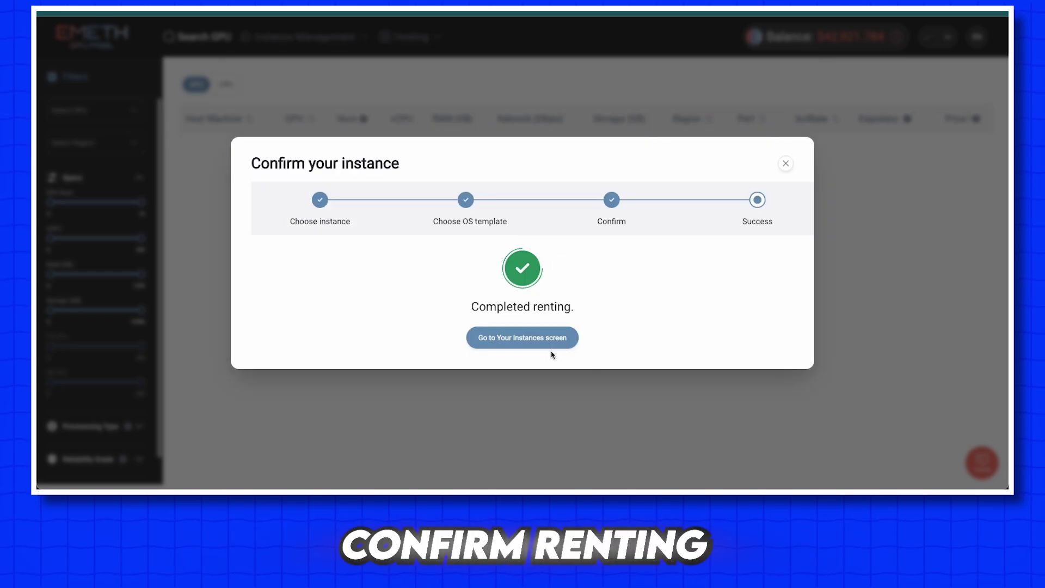
left_click(519, 338)
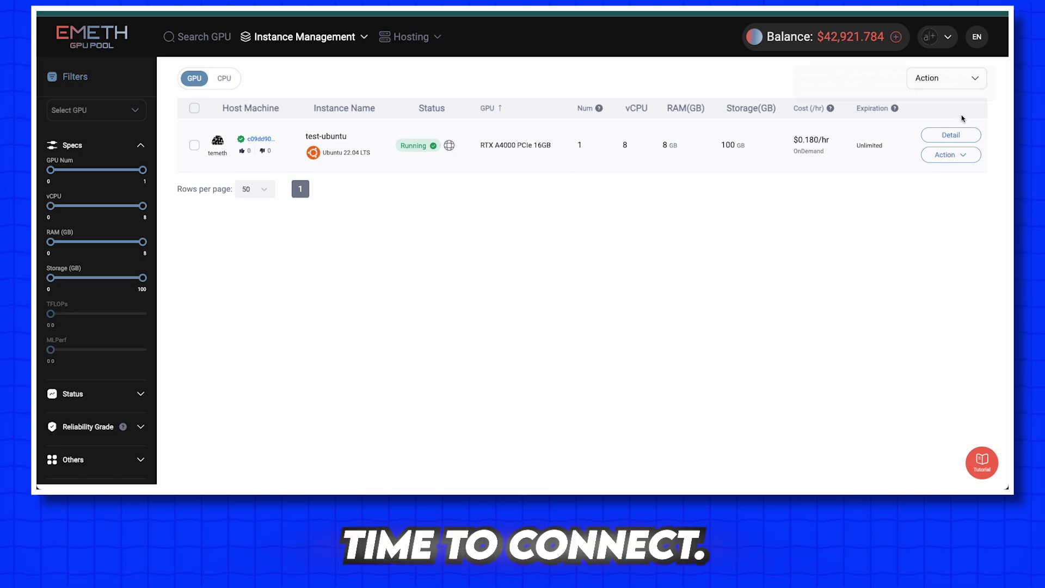
Copy the ssh command from test-ubuntu's Connect dialog, then close the dialog.
left_click(957, 159)
left_click(928, 175)
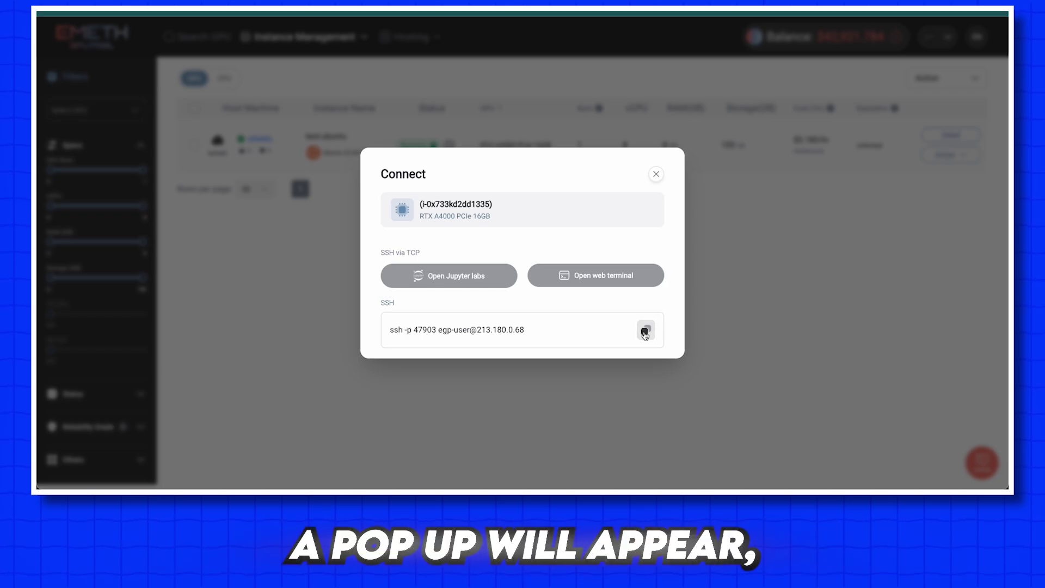
left_click(654, 174)
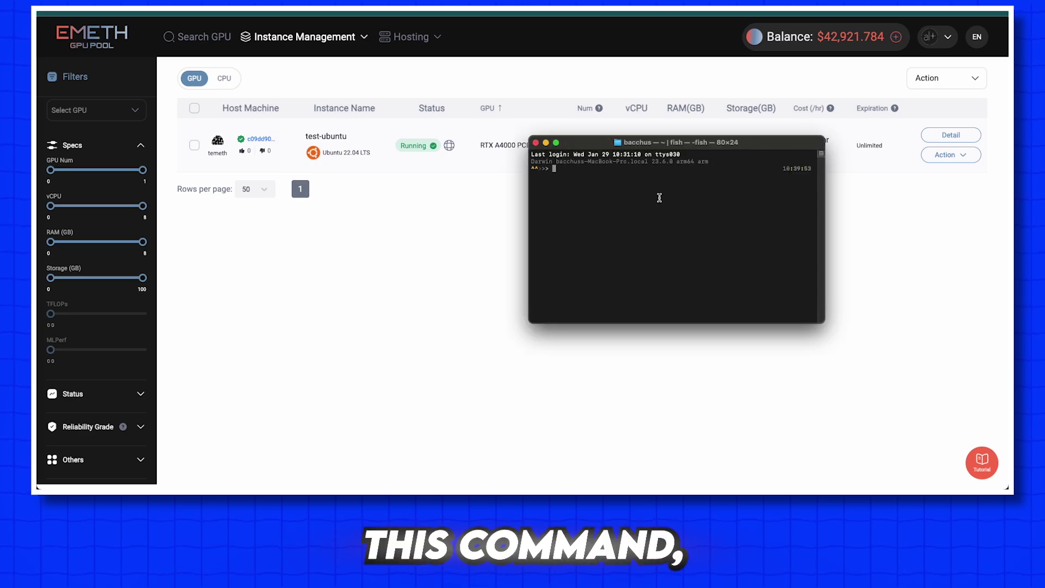
Paste and run the copied ssh command to connect to test-ubuntu.
key("super+v")
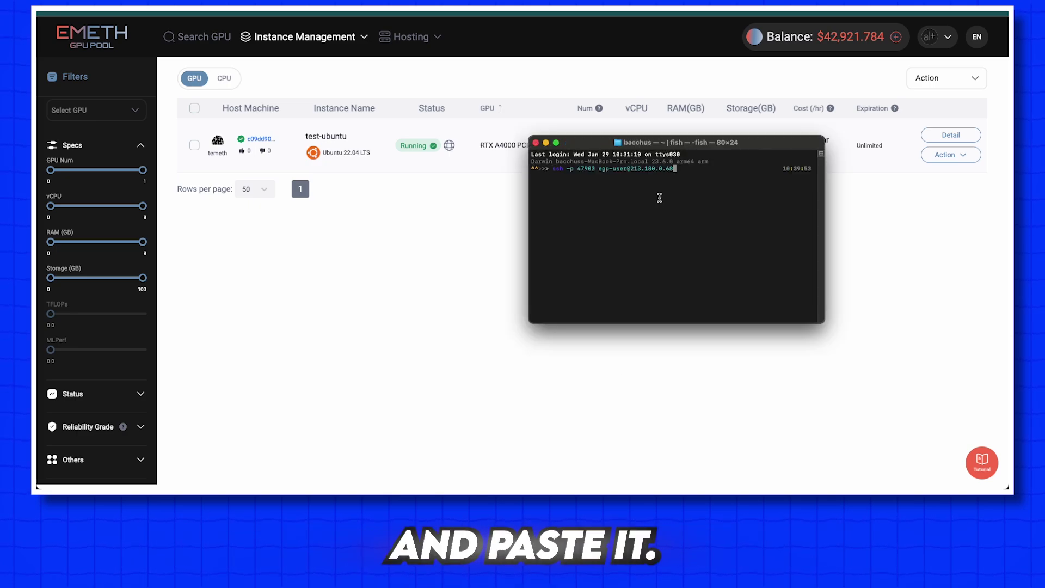
key("Return")
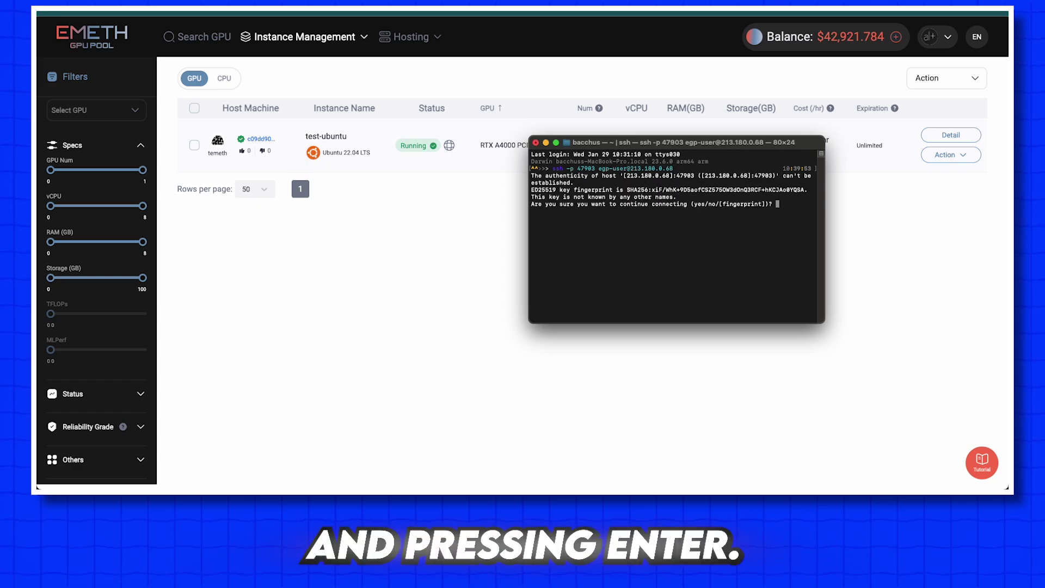
type("yes")
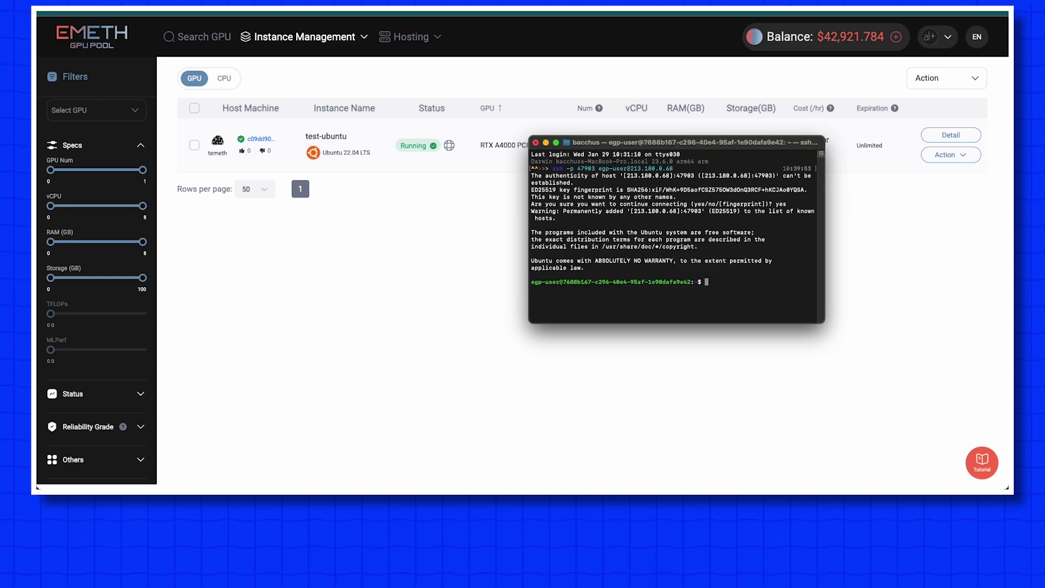
type("nvidia")
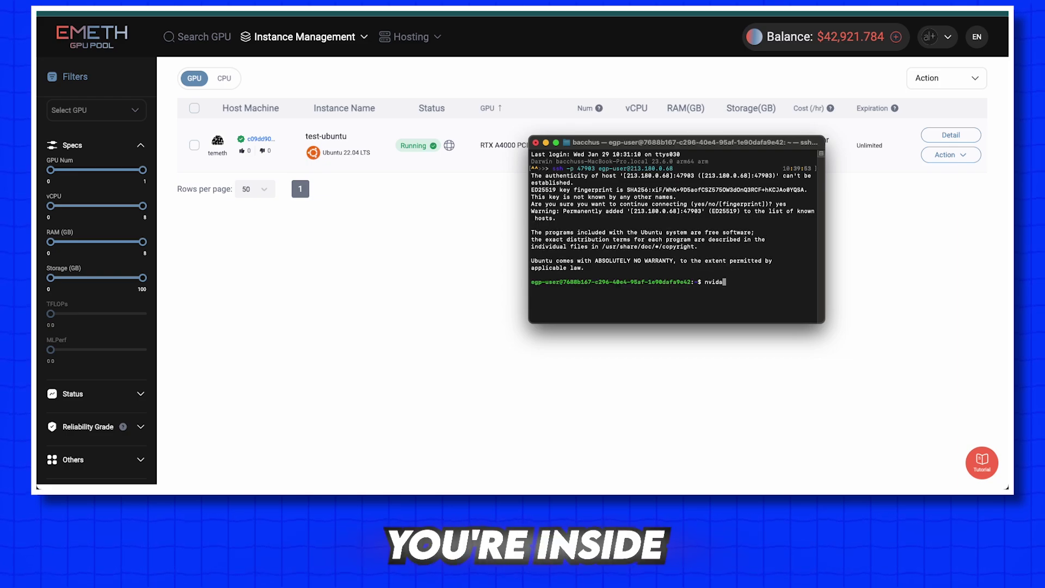
type("-smi")
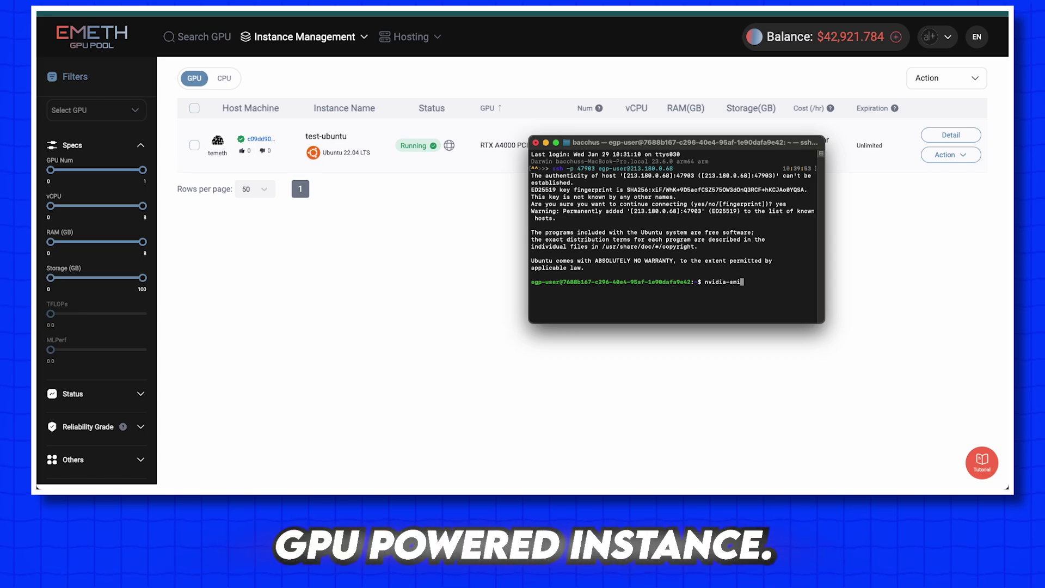
Run nvidia-smi in a maximized Terminal window, then run df -h and free -h.
key("Return")
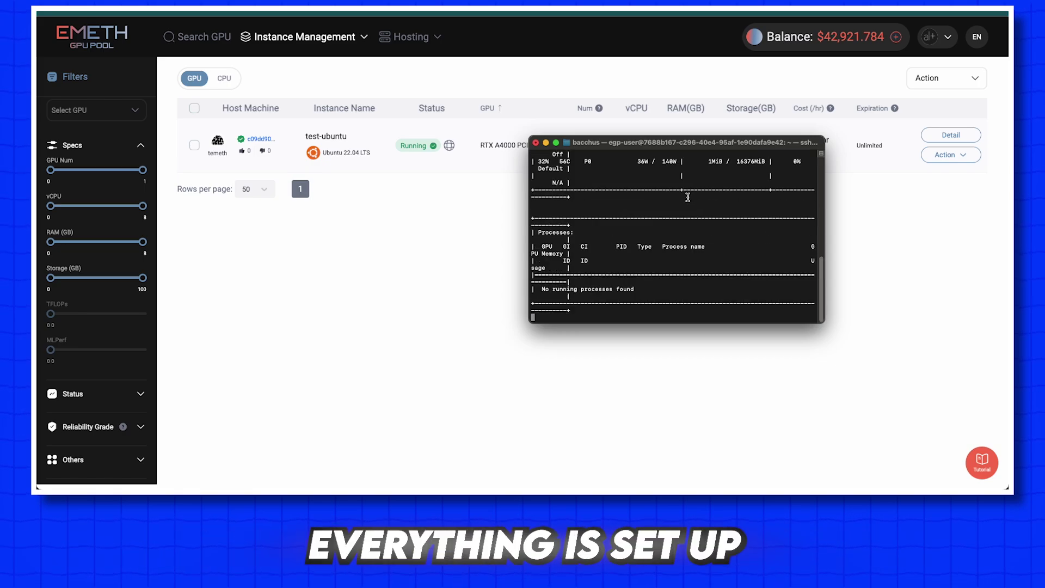
double_click(719, 143)
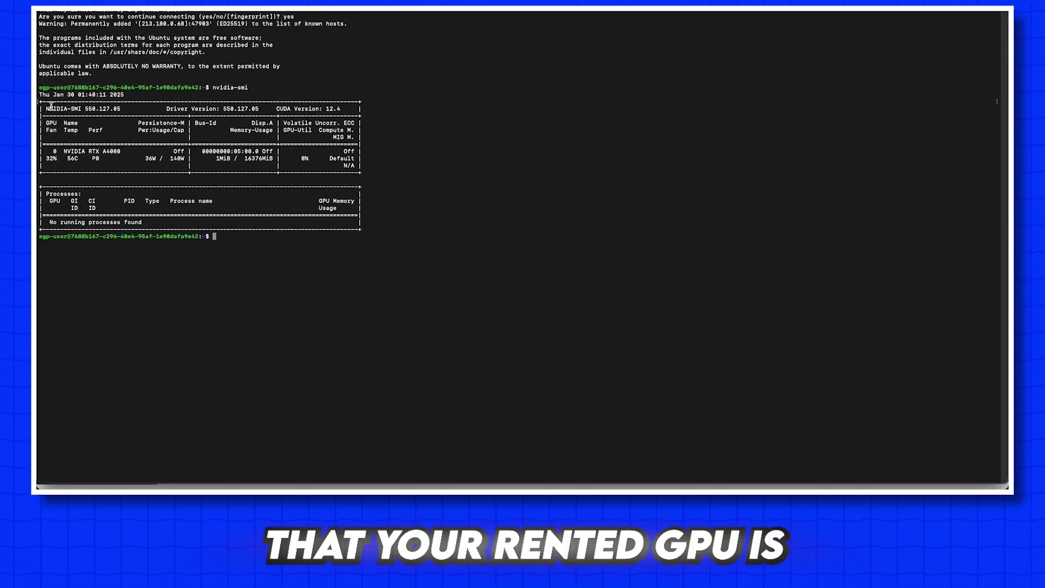
left_click_drag(49, 150, 261, 153)
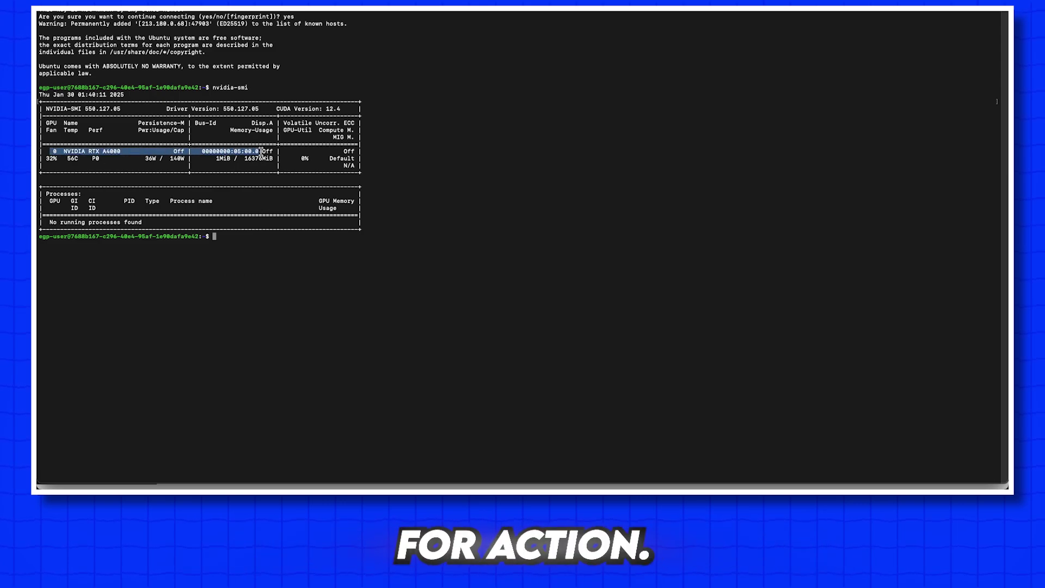
left_click_drag(363, 150, 361, 172)
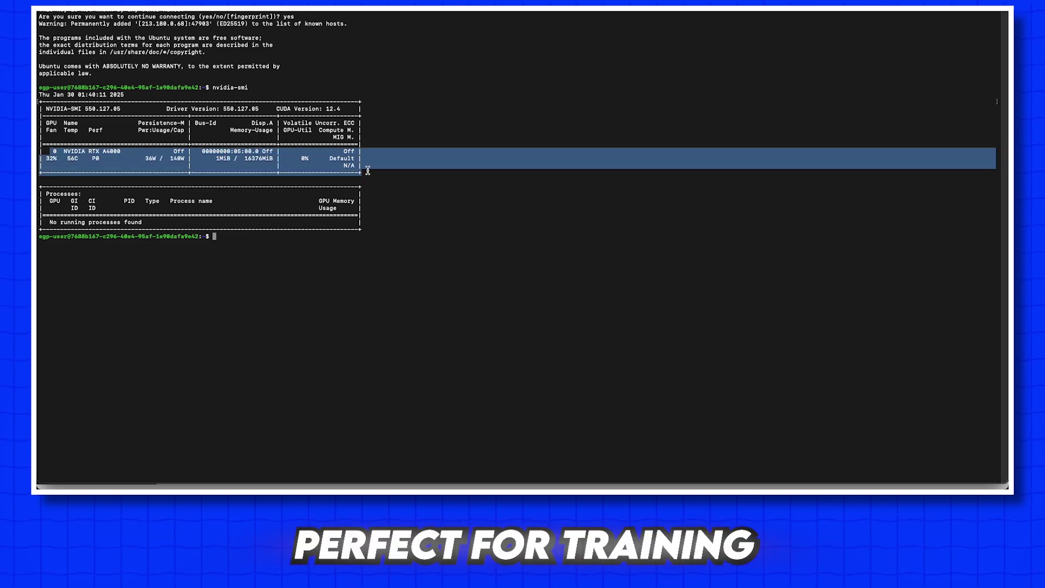
left_click(422, 200)
type("df -h")
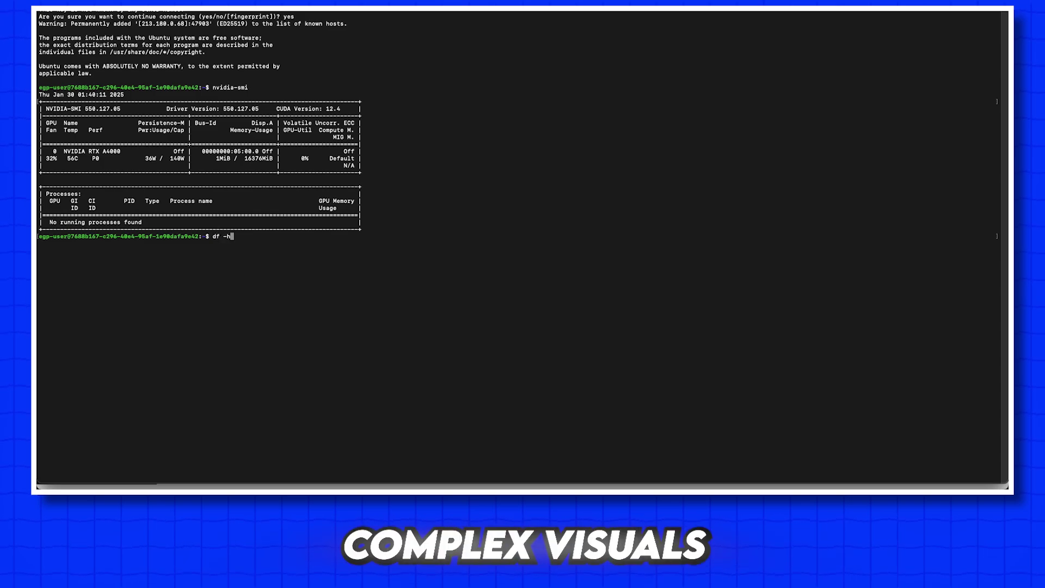
key("Return")
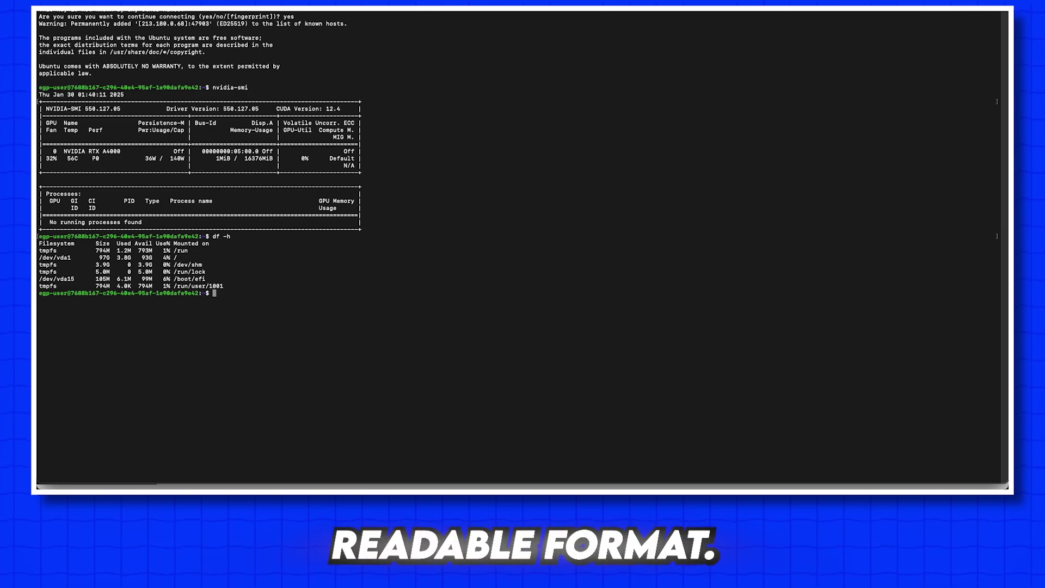
type("free -h")
key("Return")
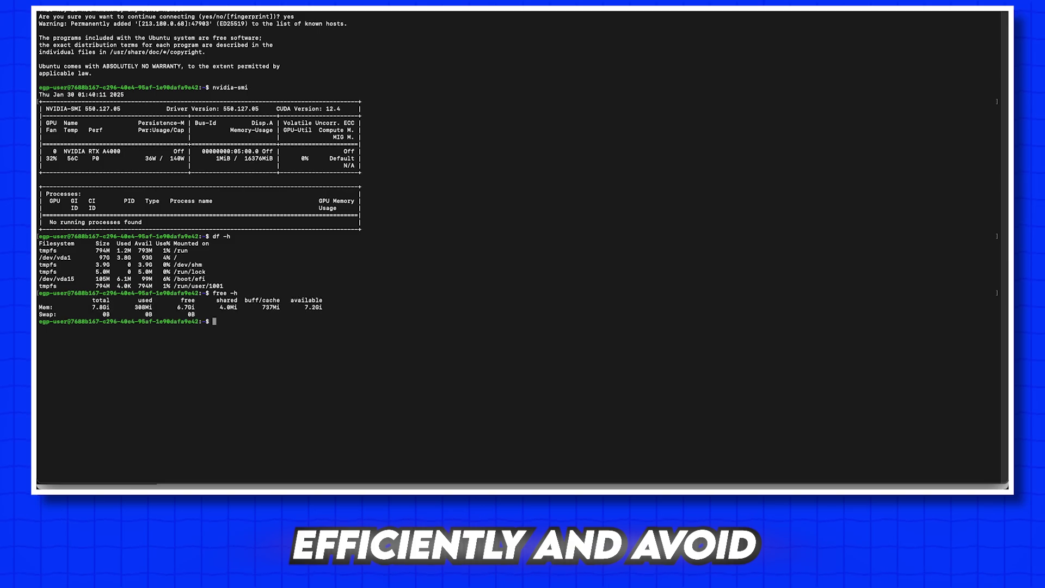